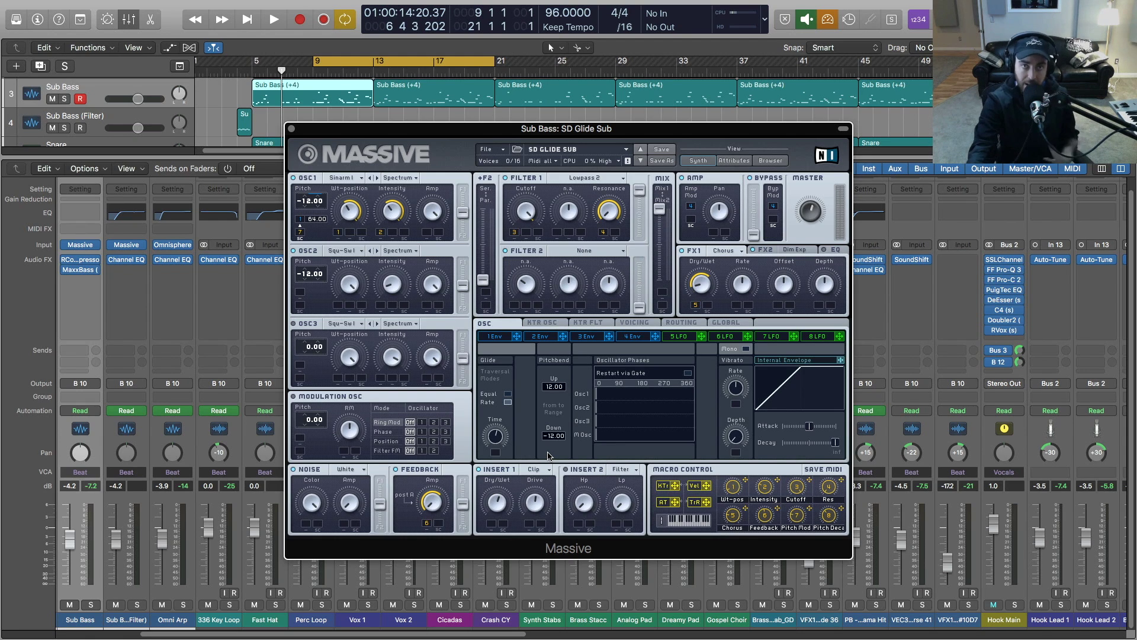
Step: Play the song and view the Env 1 and Voicing settings of the Sub Bass's Massive synth
{"action": "key", "text": "space"}
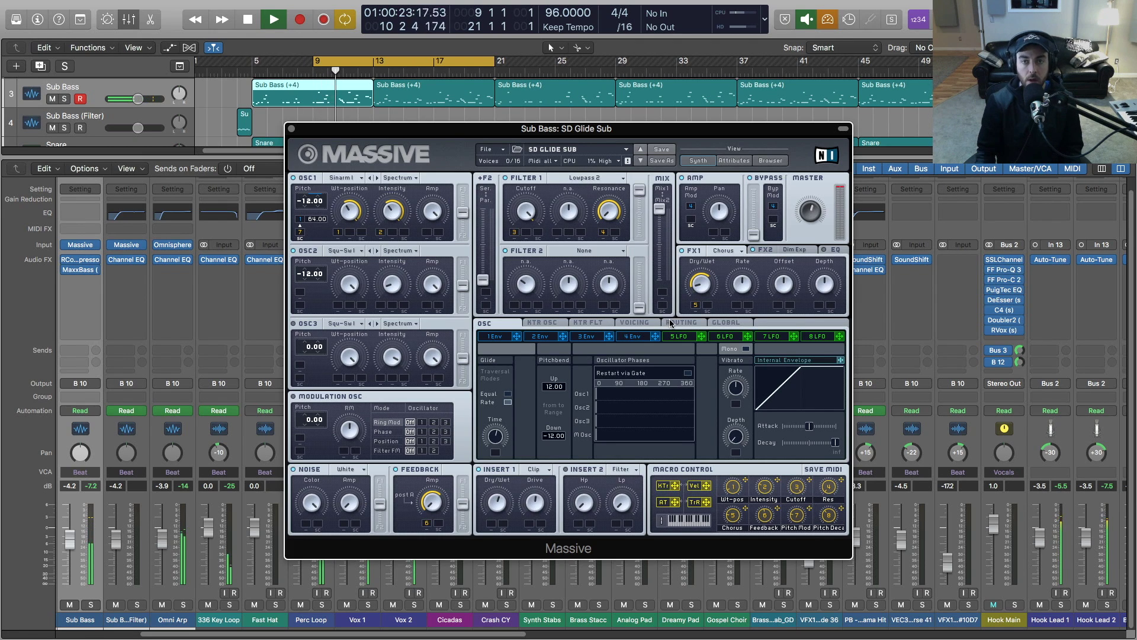
{"action": "left_click", "coordinate": [495, 336]}
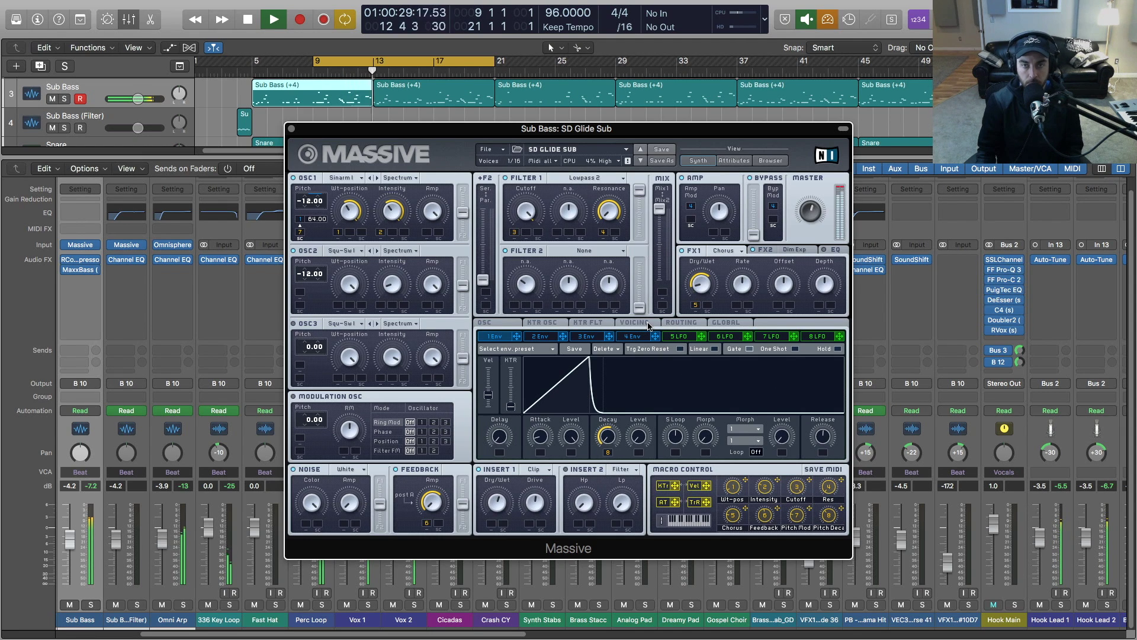
{"action": "left_click", "coordinate": [650, 327]}
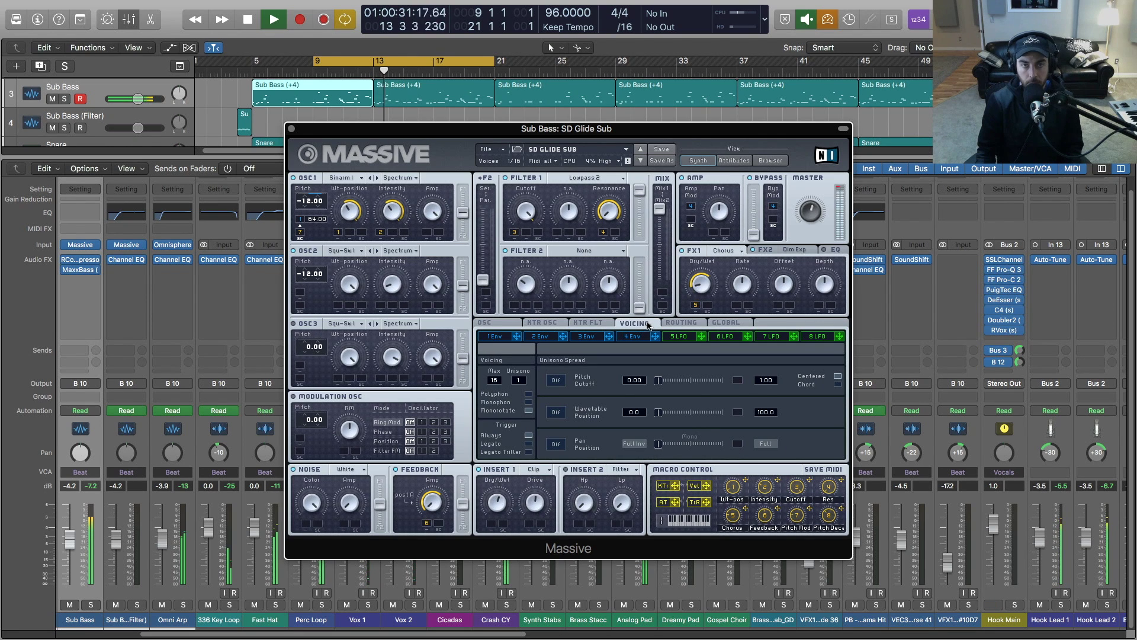
Step: Close Massive, open the Sub Bass region starting at bar 13 in the Piano Roll and stop playback
{"action": "left_click", "coordinate": [291, 129]}
{"action": "left_click", "coordinate": [408, 94]}
{"action": "double_click", "coordinate": [408, 93]}
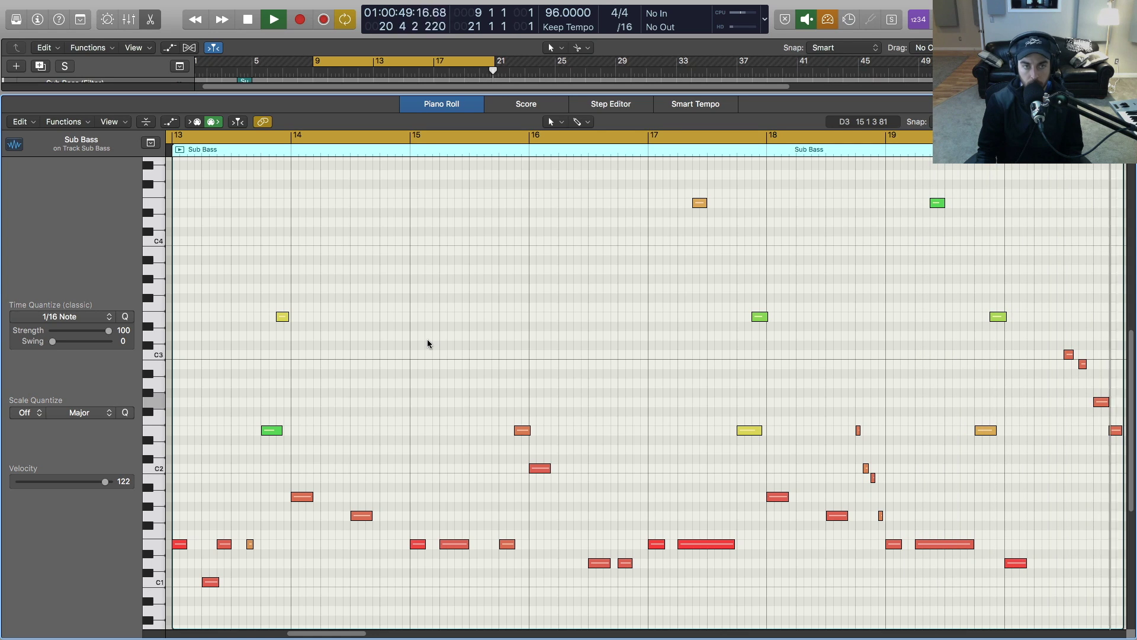
{"action": "key", "text": "space"}
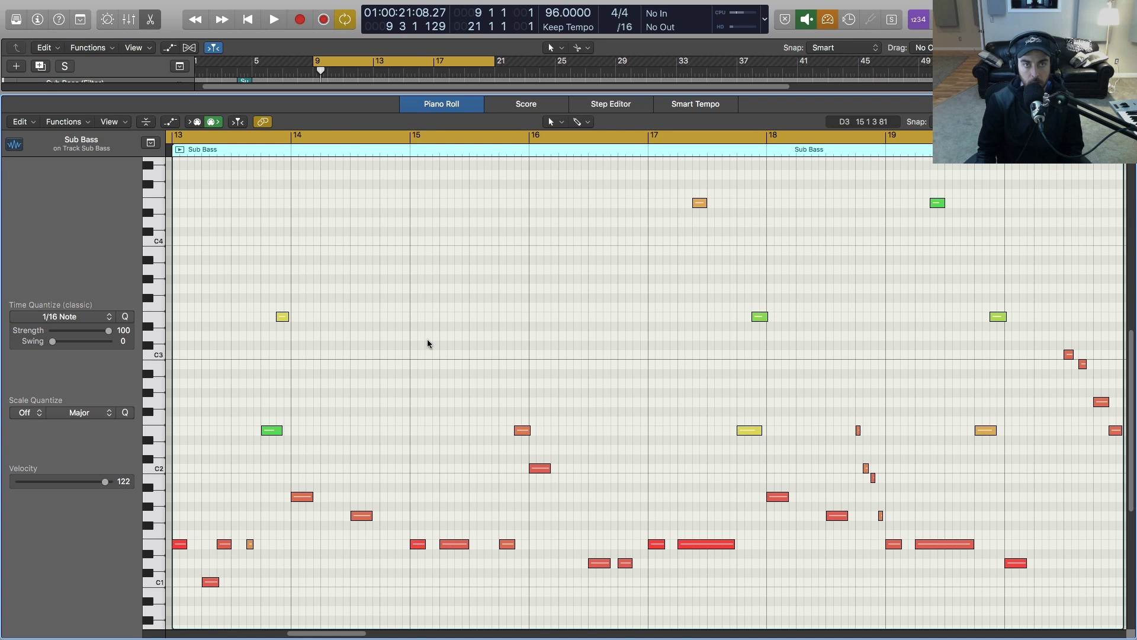
Step: Reopen Massive on the Sub Bass, try Polyphon voicing and set it back to Monorotate
{"action": "key", "text": "x"}
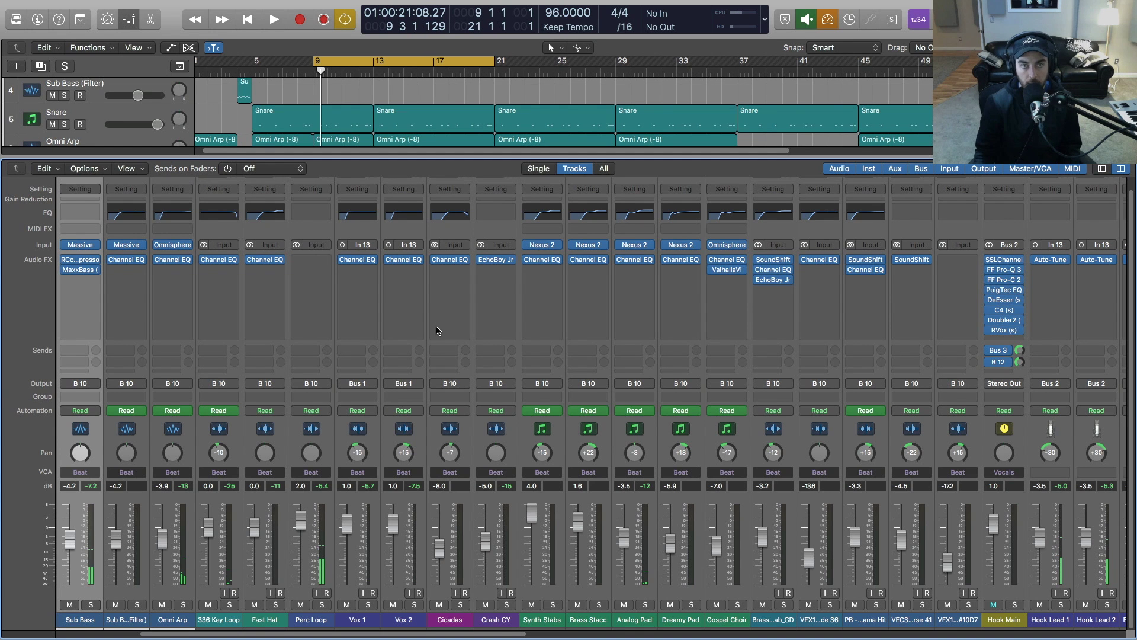
{"action": "left_click", "coordinate": [79, 247]}
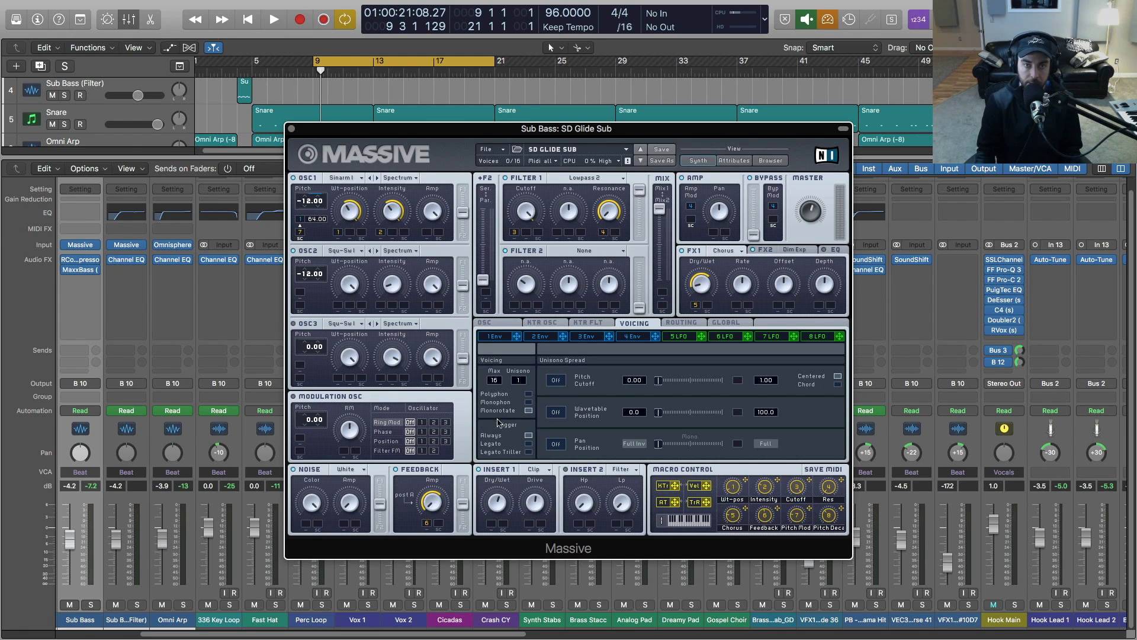
{"action": "left_click", "coordinate": [530, 396]}
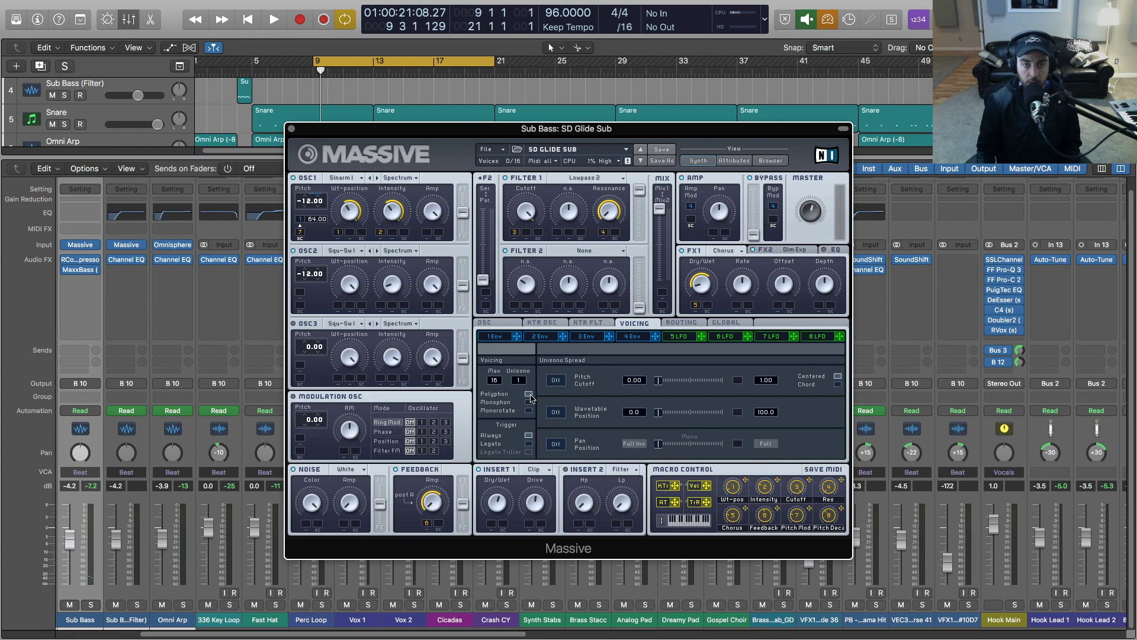
{"action": "left_click", "coordinate": [528, 411]}
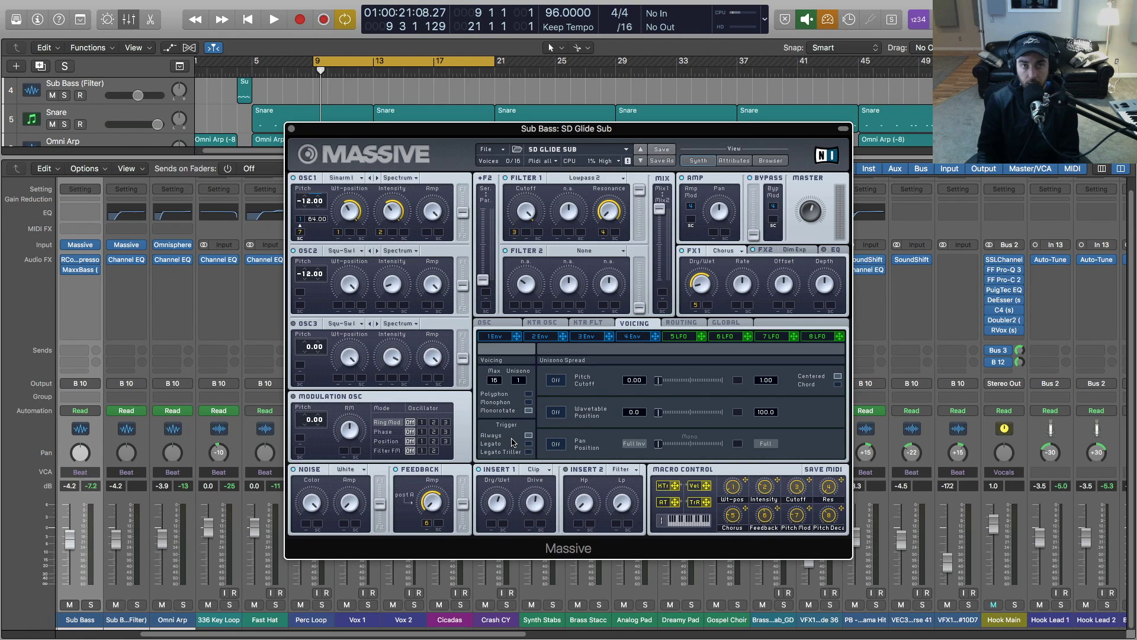
Step: Show the notes of the Sub Bass region from its start at bar 13 in the Piano Roll
{"action": "scroll", "coordinate": [385, 109], "scroll_direction": "up", "scroll_amount": 3}
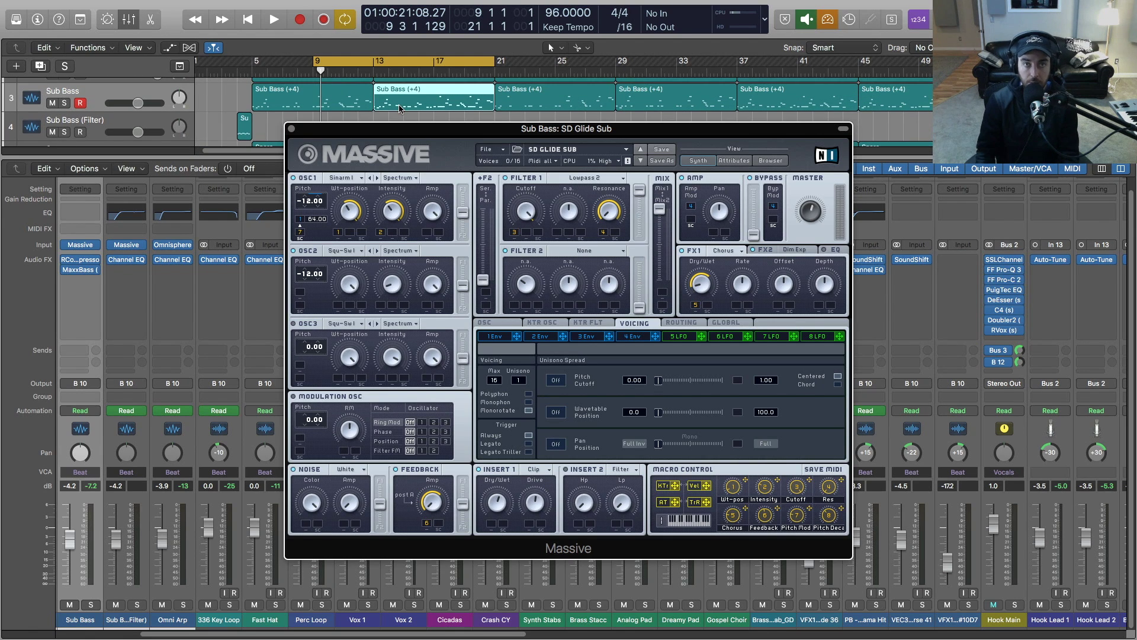
{"action": "left_click", "coordinate": [400, 108]}
{"action": "scroll", "coordinate": [391, 111], "scroll_direction": "down", "scroll_amount": 1}
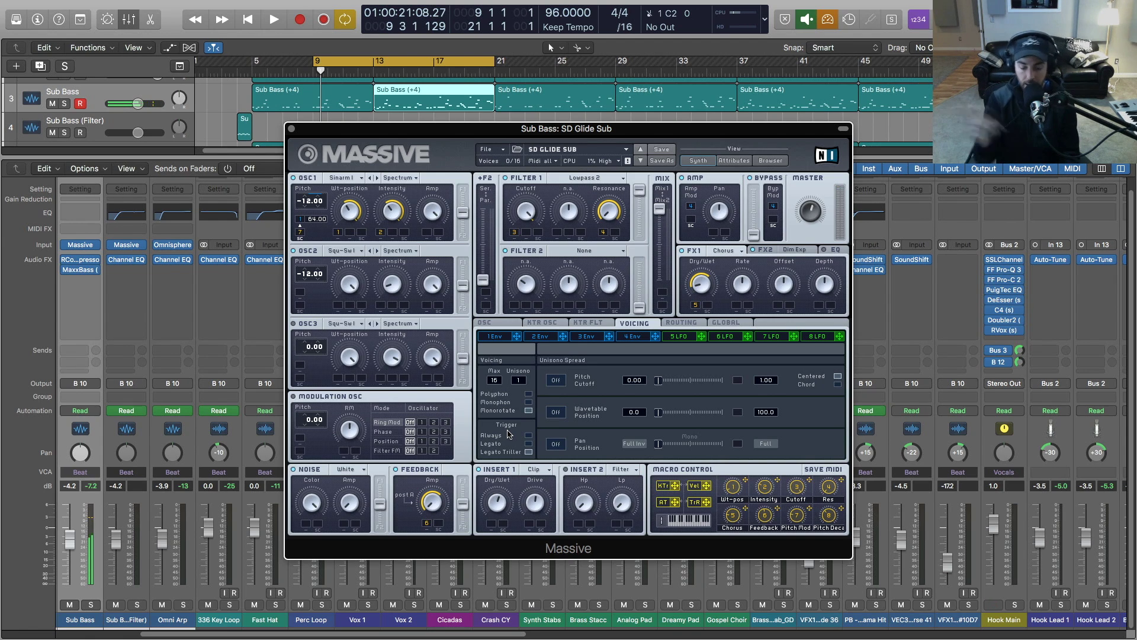
{"action": "double_click", "coordinate": [417, 102]}
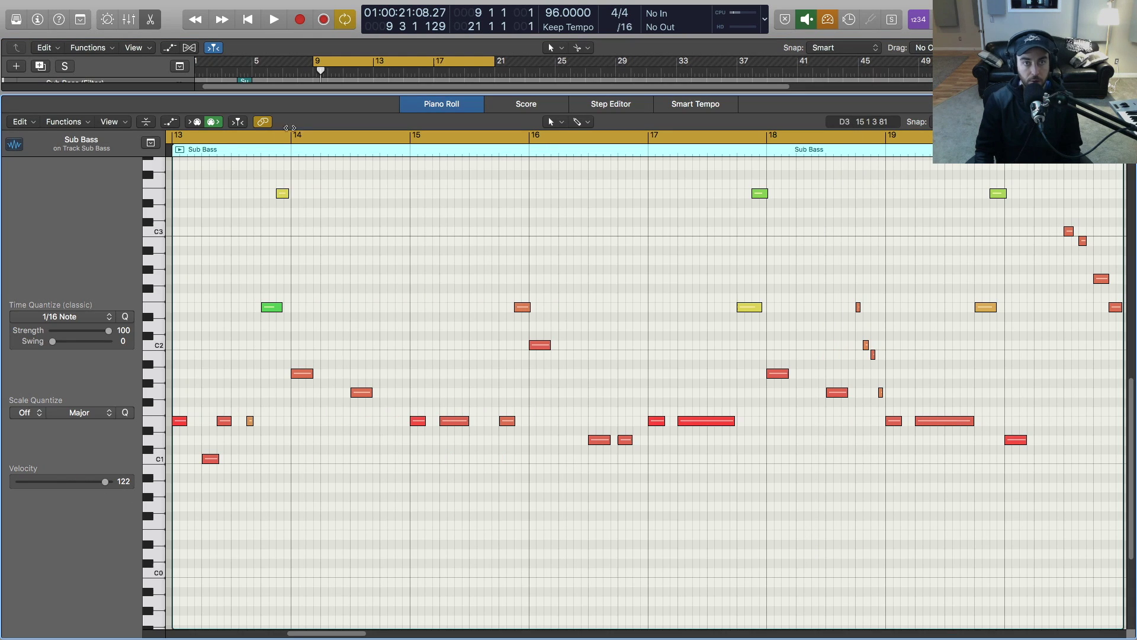
{"action": "left_click", "coordinate": [291, 128]}
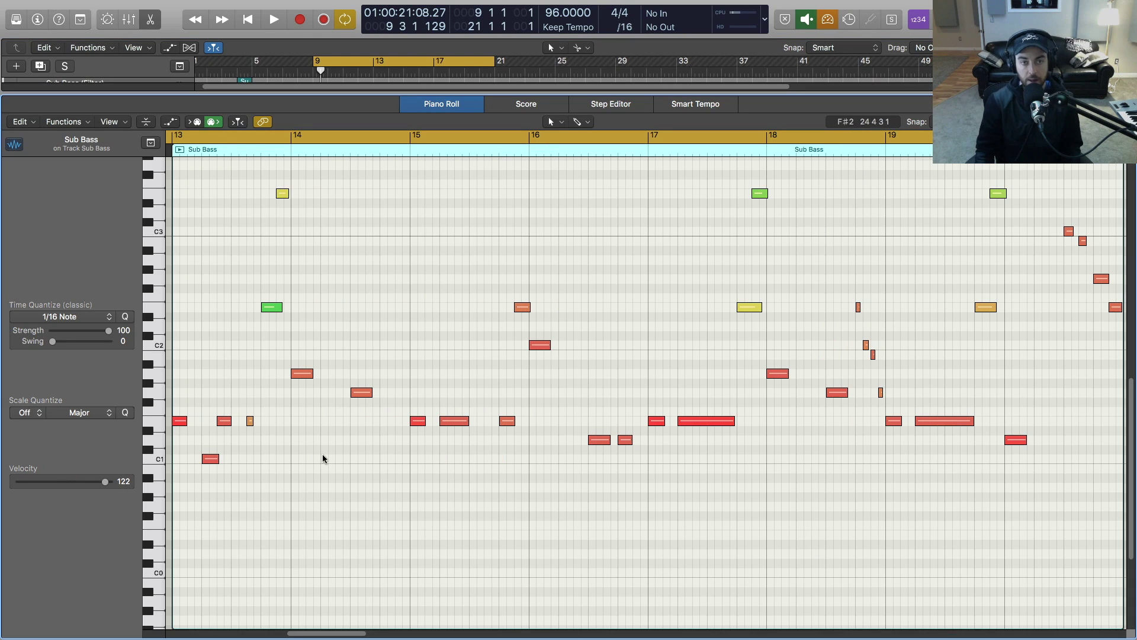
{"action": "left_click_drag", "start_coordinate": [308, 634], "coordinate": [307, 634]}
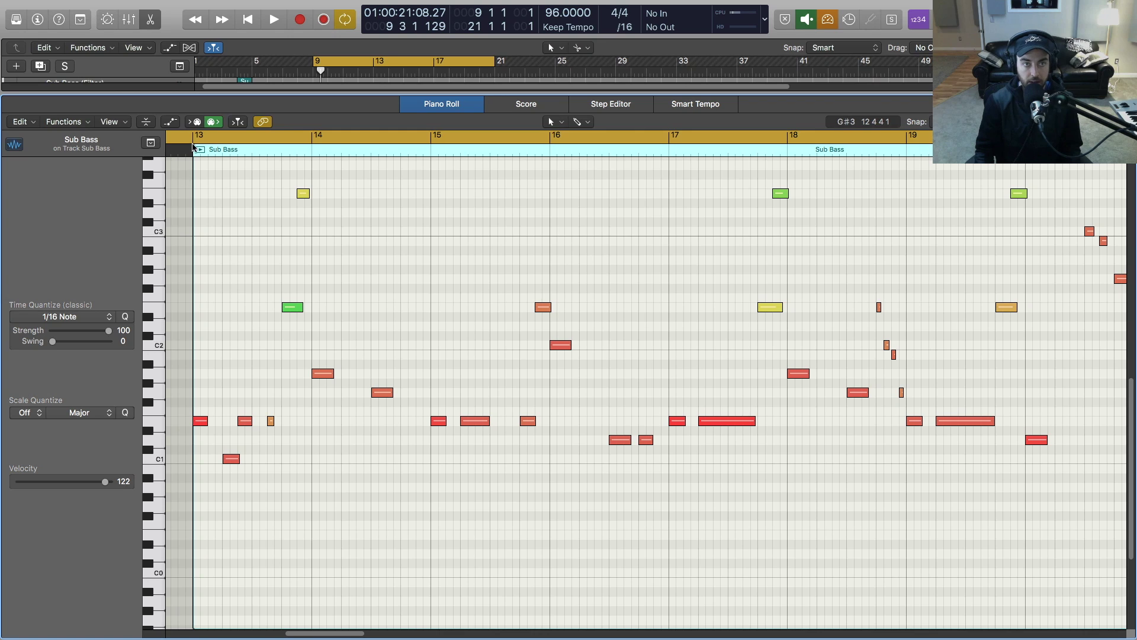
Step: Turn off cycle mode and play the song from bar 13
{"action": "left_click", "coordinate": [192, 146]}
{"action": "key", "text": "c"}
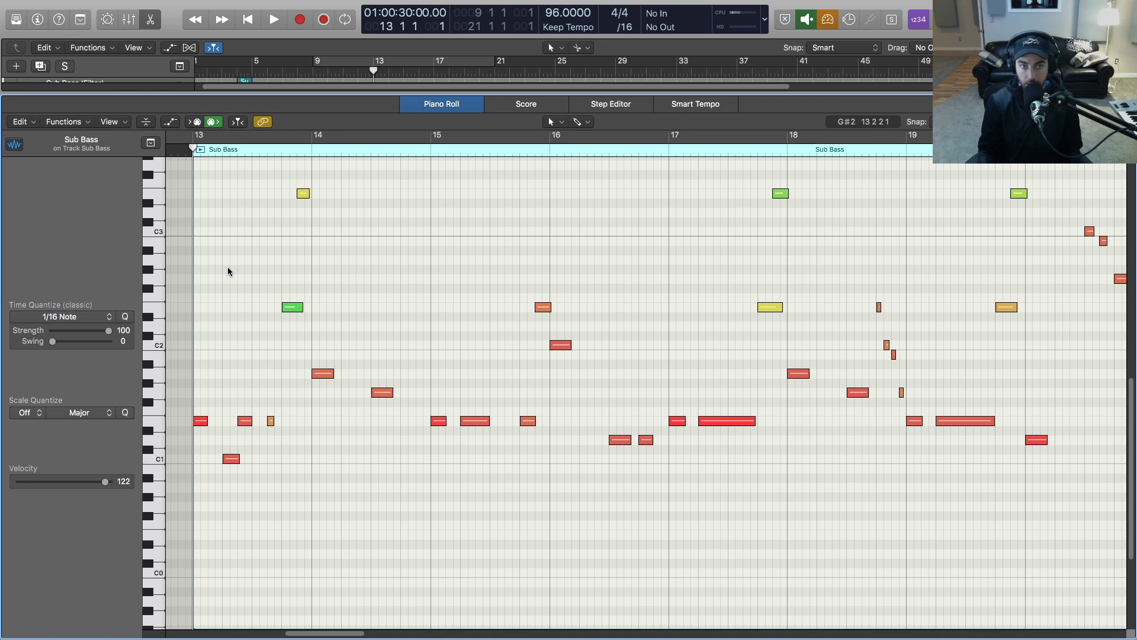
{"action": "key", "text": "space"}
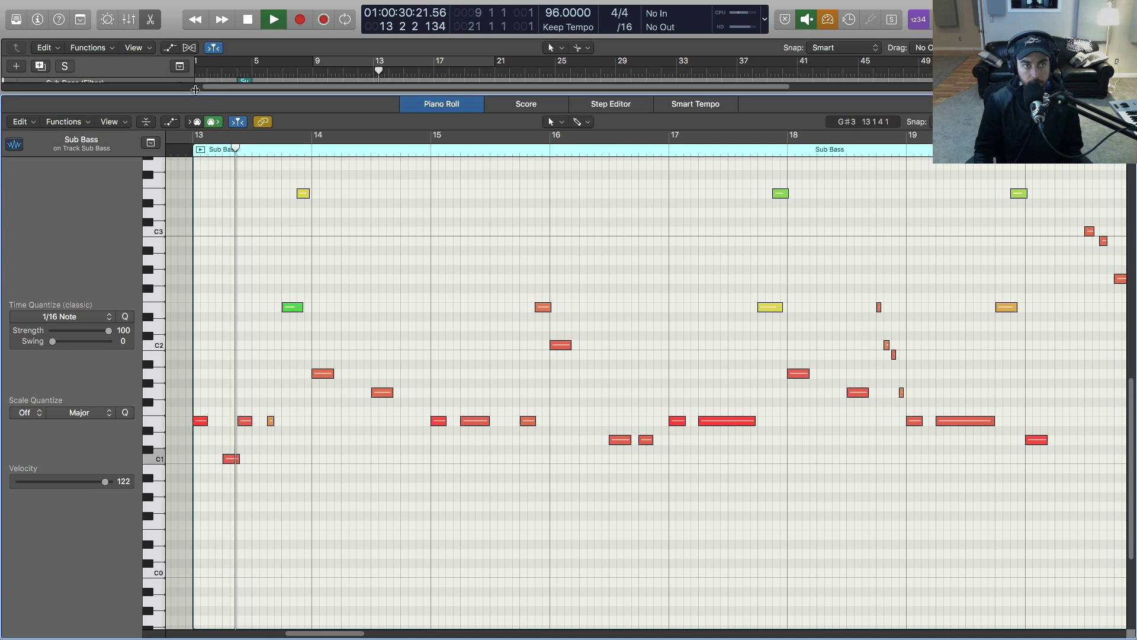
Step: Solo the Sub Bass track, listen to its notes in the Piano Roll and stop playback
{"action": "key", "text": "x"}
{"action": "scroll", "coordinate": [65, 88], "scroll_direction": "up", "scroll_amount": 2}
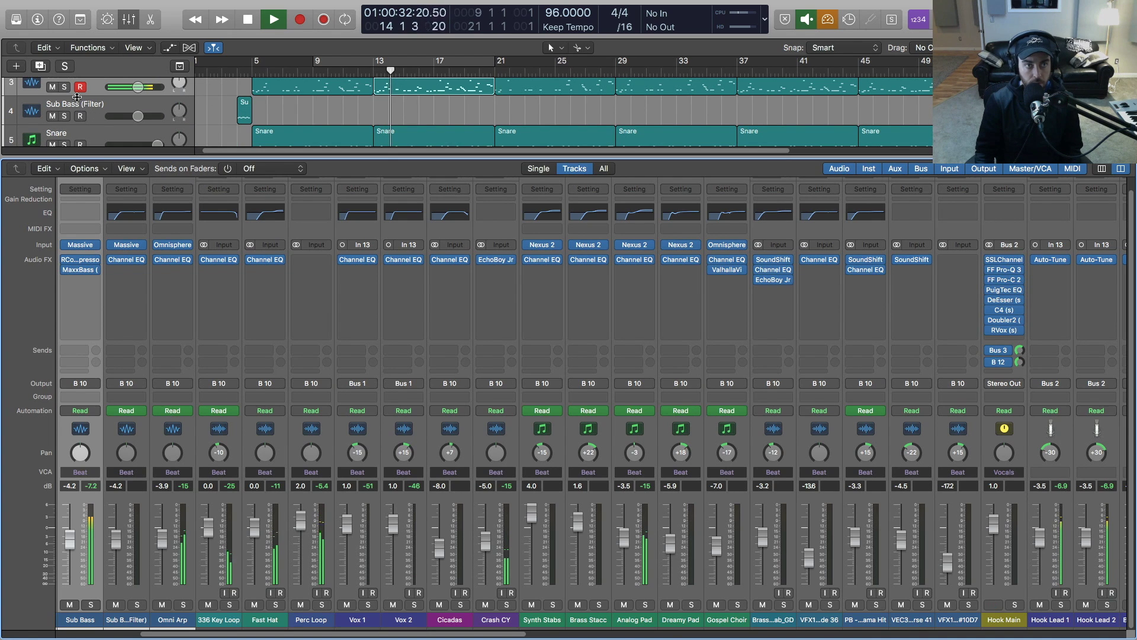
{"action": "left_click", "coordinate": [65, 87]}
{"action": "key", "text": "p"}
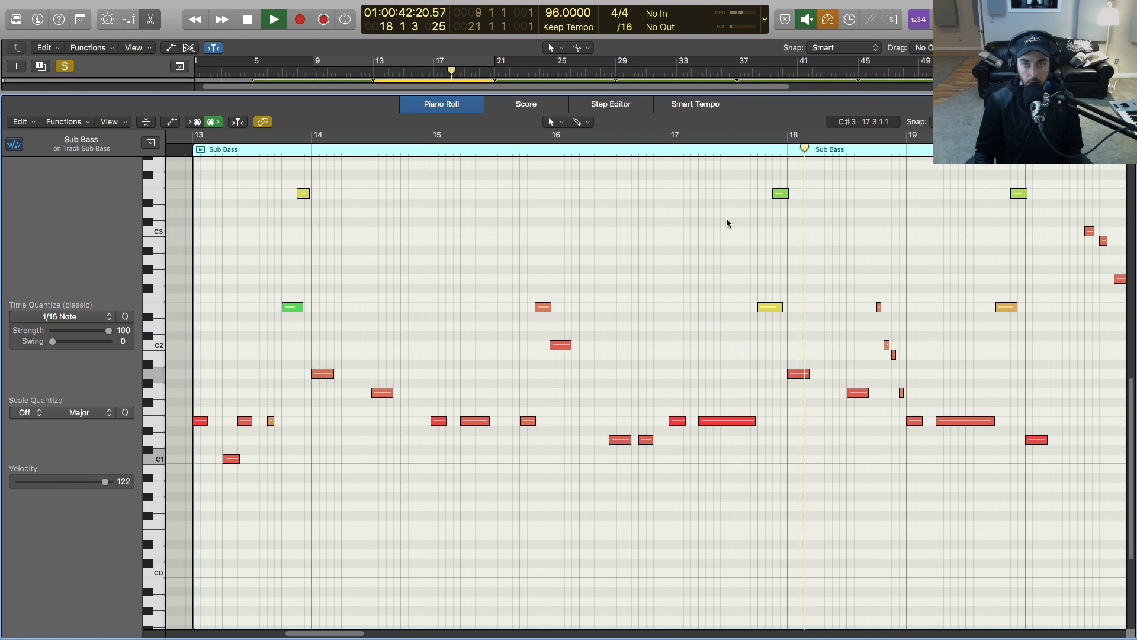
{"action": "key", "text": "space"}
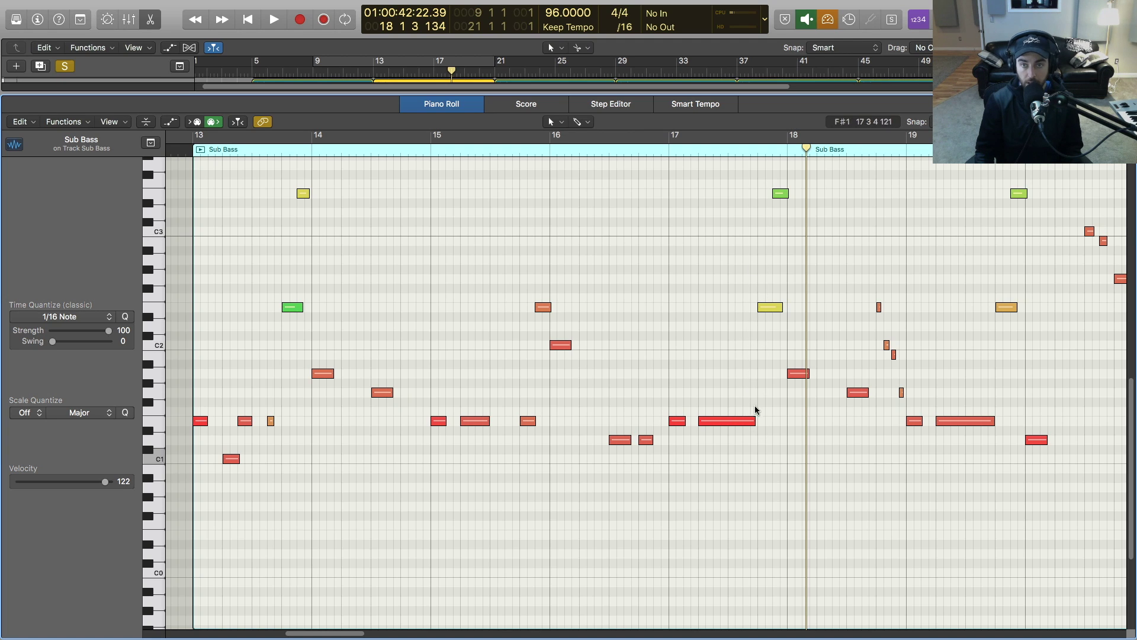
Step: Lengthen the long E1 note in bar 17 to overlap the E2 note more, and audition it with cycle mode on
{"action": "left_click", "coordinate": [754, 421]}
{"action": "mouse_move", "coordinate": [754, 420]}
{"action": "left_mouse_down"}
{"action": "mouse_move", "coordinate": [790, 421]}
{"action": "mouse_move", "coordinate": [765, 421]}
{"action": "left_mouse_up"}
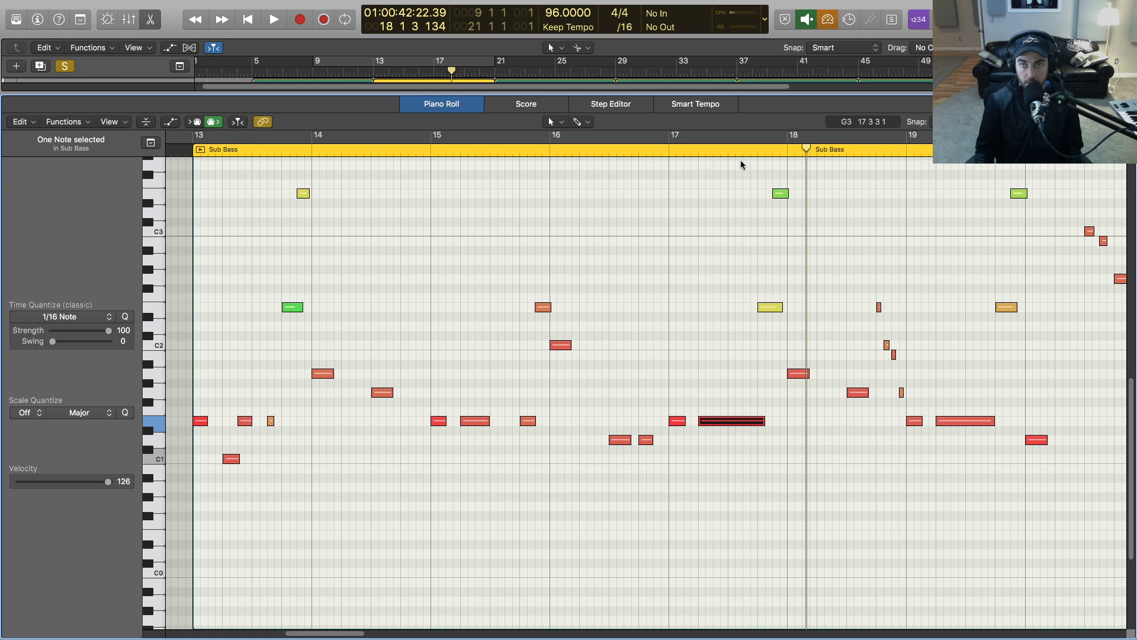
{"action": "key", "text": "c"}
{"action": "double_click", "coordinate": [686, 151]}
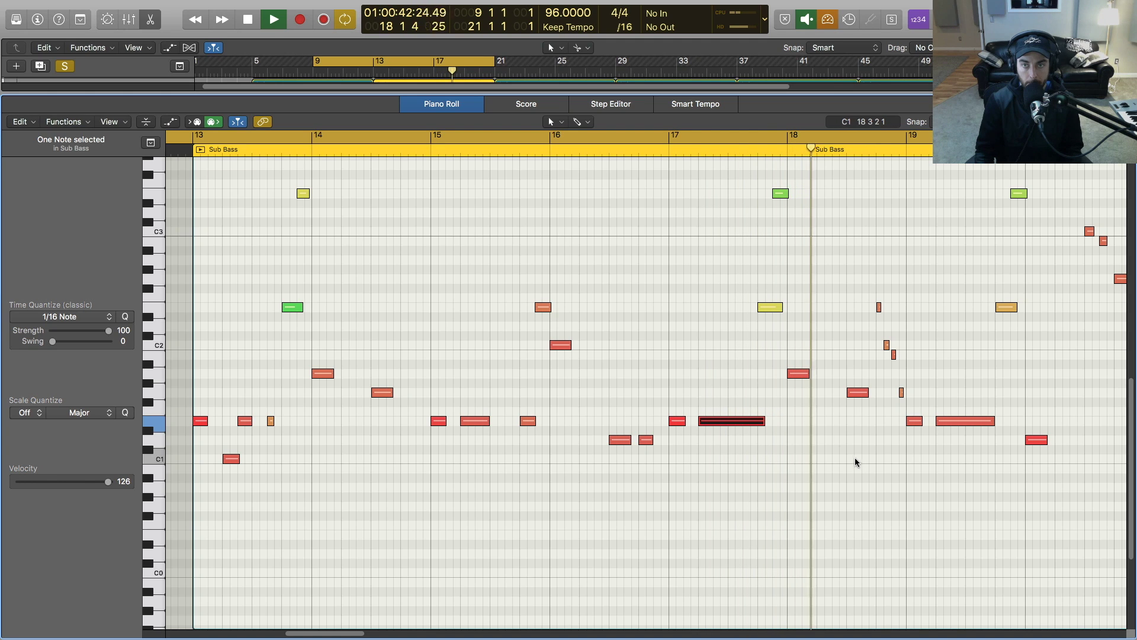
{"action": "key", "text": "space"}
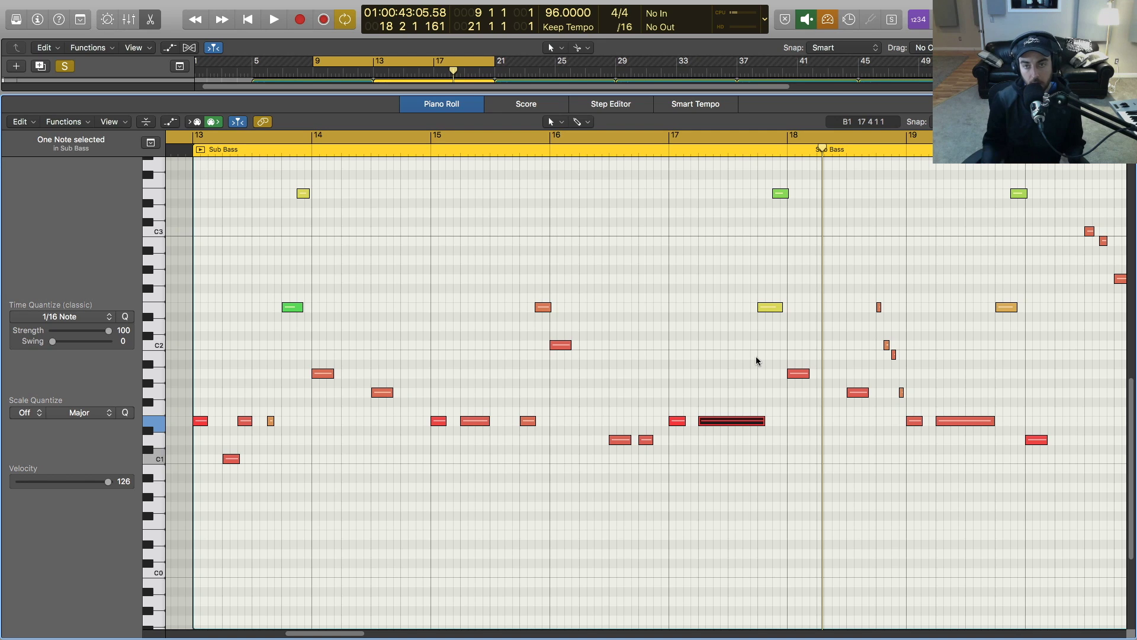
Step: Extend the long E1 note into bar 18, and delete the overlapping E3 note and the note starting at bar 18
{"action": "scroll", "coordinate": [659, 373], "scroll_direction": "up", "scroll_amount": 1}
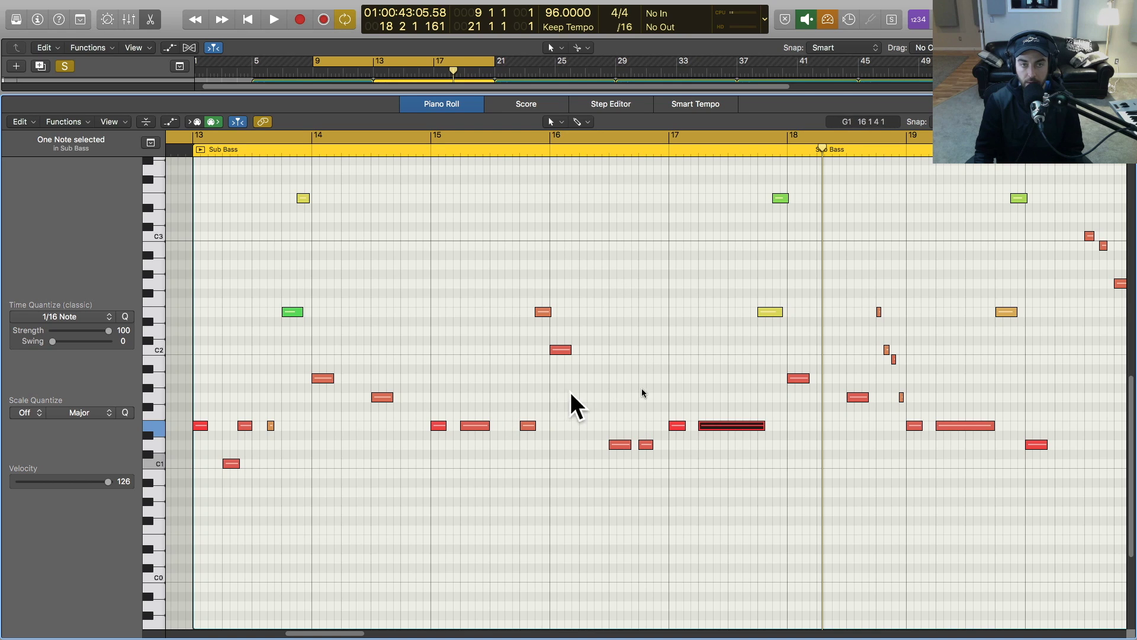
{"action": "left_click_drag", "start_coordinate": [762, 425], "coordinate": [839, 425]}
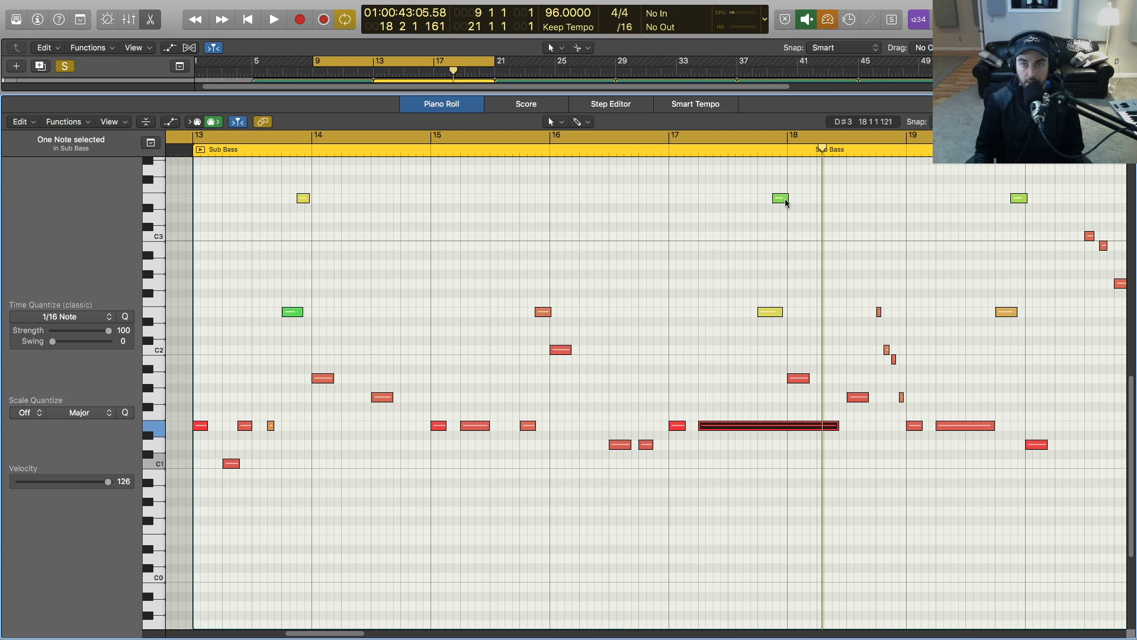
{"action": "left_click_drag", "start_coordinate": [780, 197], "coordinate": [765, 317]}
{"action": "left_click", "coordinate": [762, 313]}
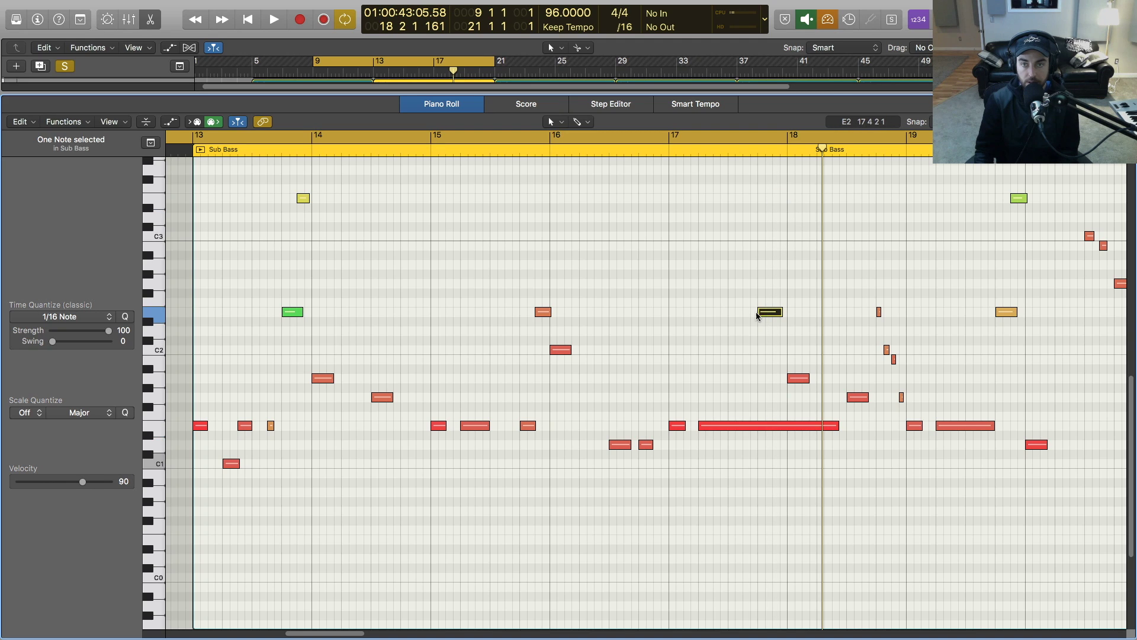
{"action": "left_click", "coordinate": [801, 381]}
{"action": "key", "text": "Delete"}
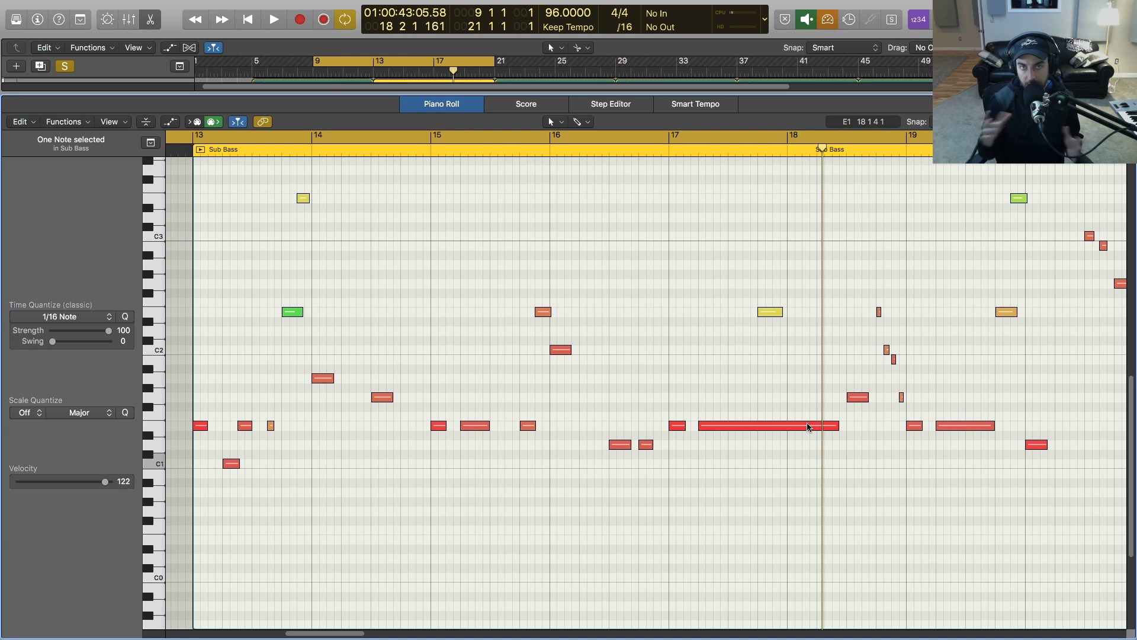
Step: Return to the mixer and view the Voicing settings of the Sub Bass's Massive synth
{"action": "key", "text": "x"}
{"action": "key", "text": "x"}
{"action": "key", "text": "x"}
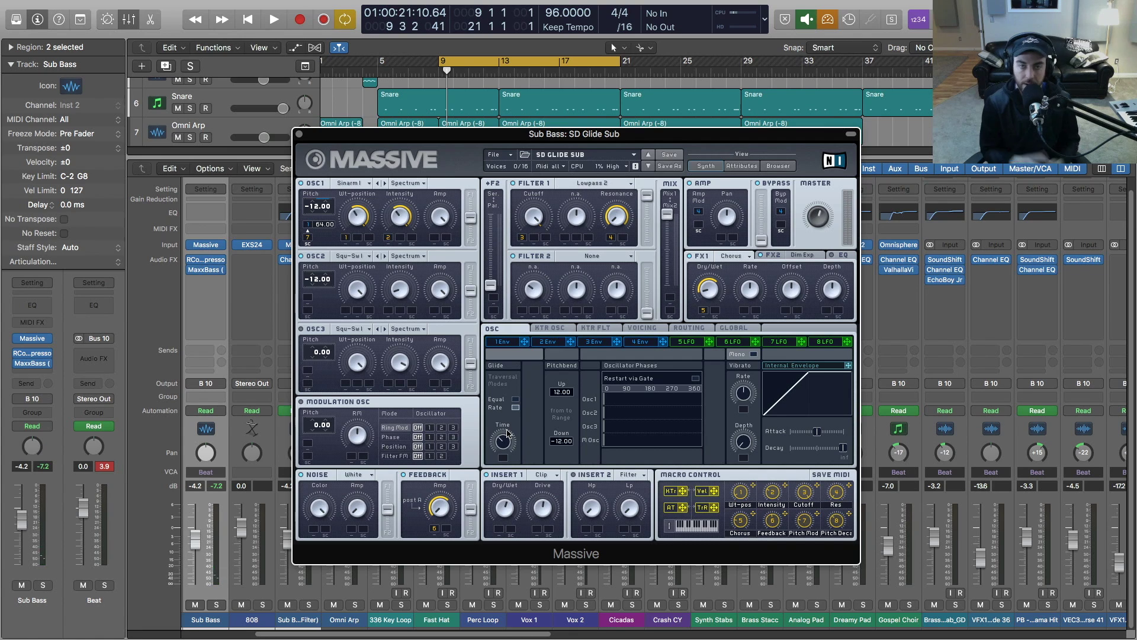
{"action": "left_click", "coordinate": [663, 329]}
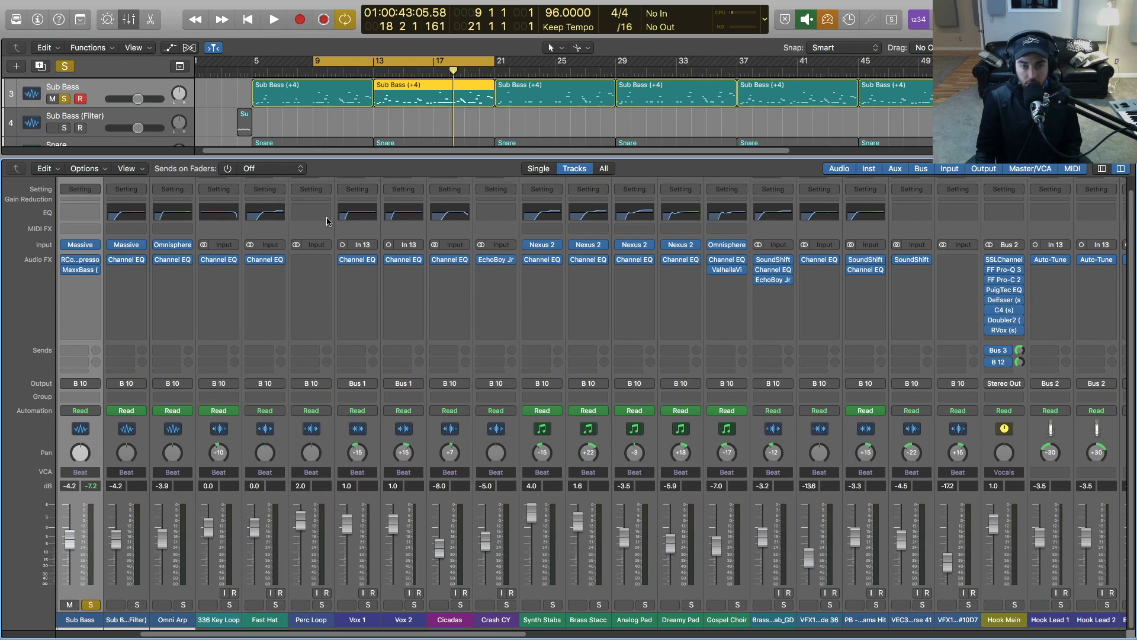
Step: Create one empty software instrument track below the Sub Bass and show its channel strip in the inspector
{"action": "key", "text": "alt+super+n"}
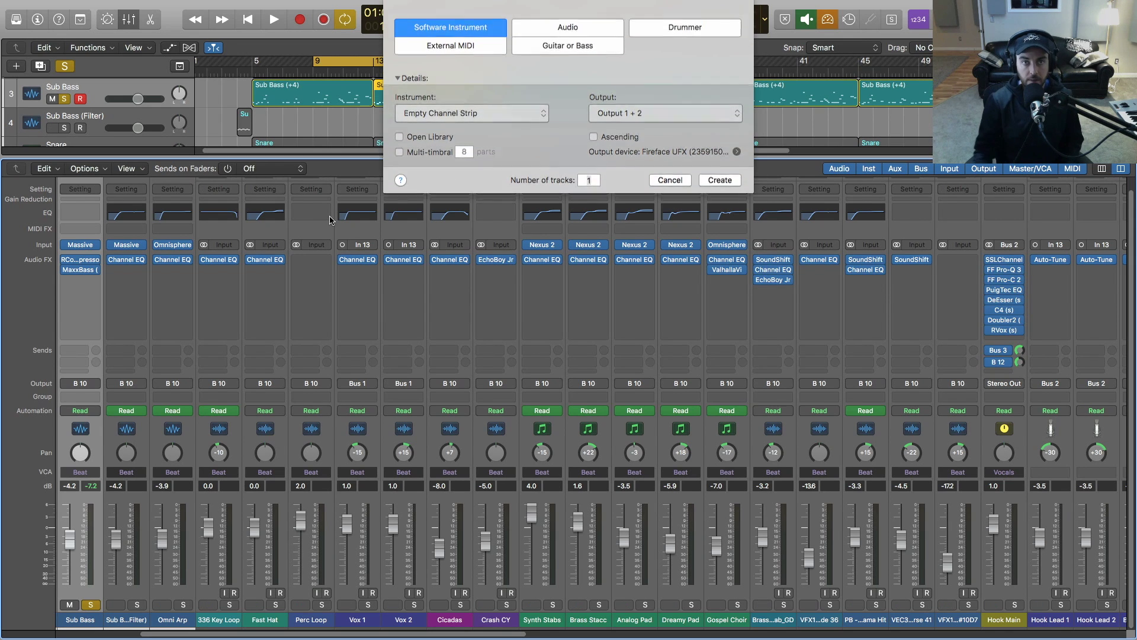
{"action": "left_click", "coordinate": [726, 183]}
{"action": "key", "text": "i"}
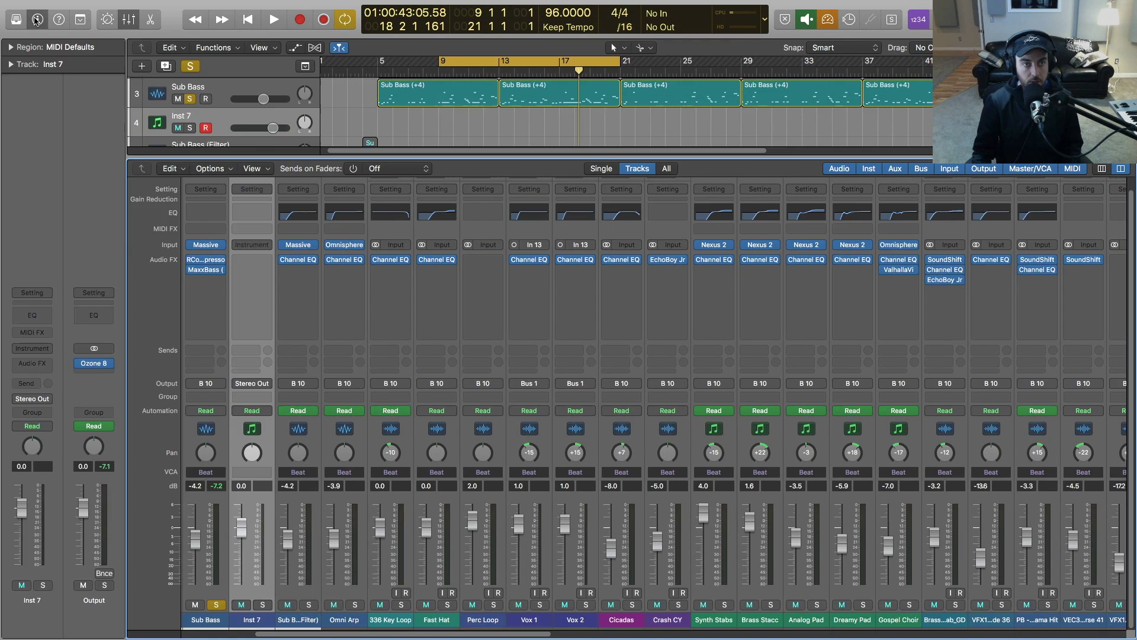
Step: Insert a stereo EXS24 sampler on the new track and load the 808 instrument
{"action": "left_click", "coordinate": [32, 329]}
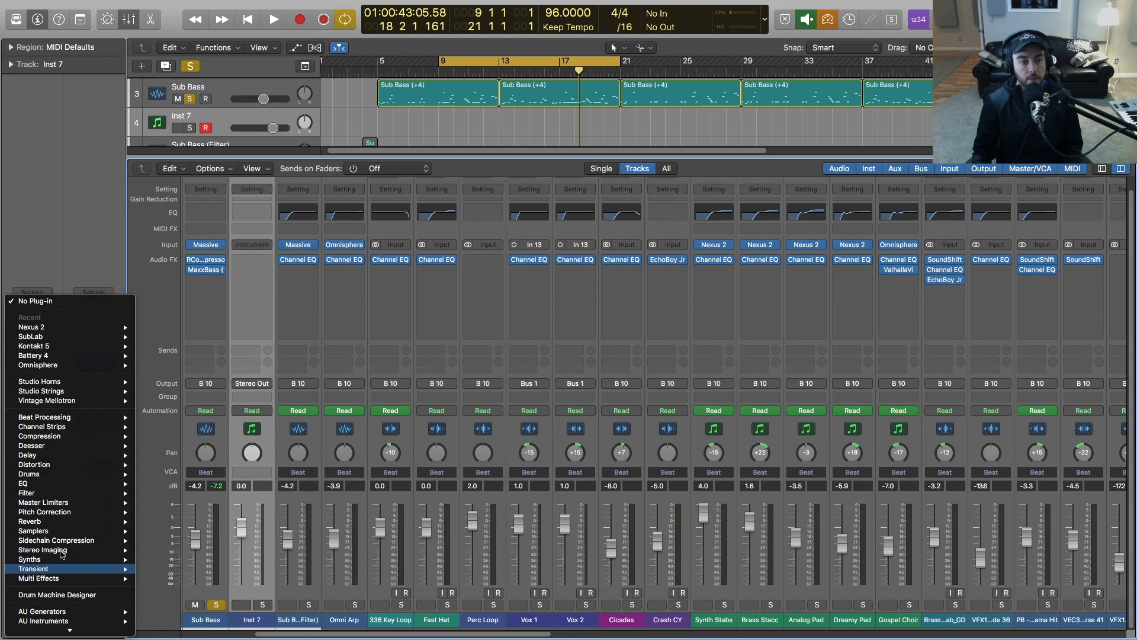
{"action": "mouse_move", "coordinate": [118, 531]}
{"action": "mouse_move", "coordinate": [176, 532]}
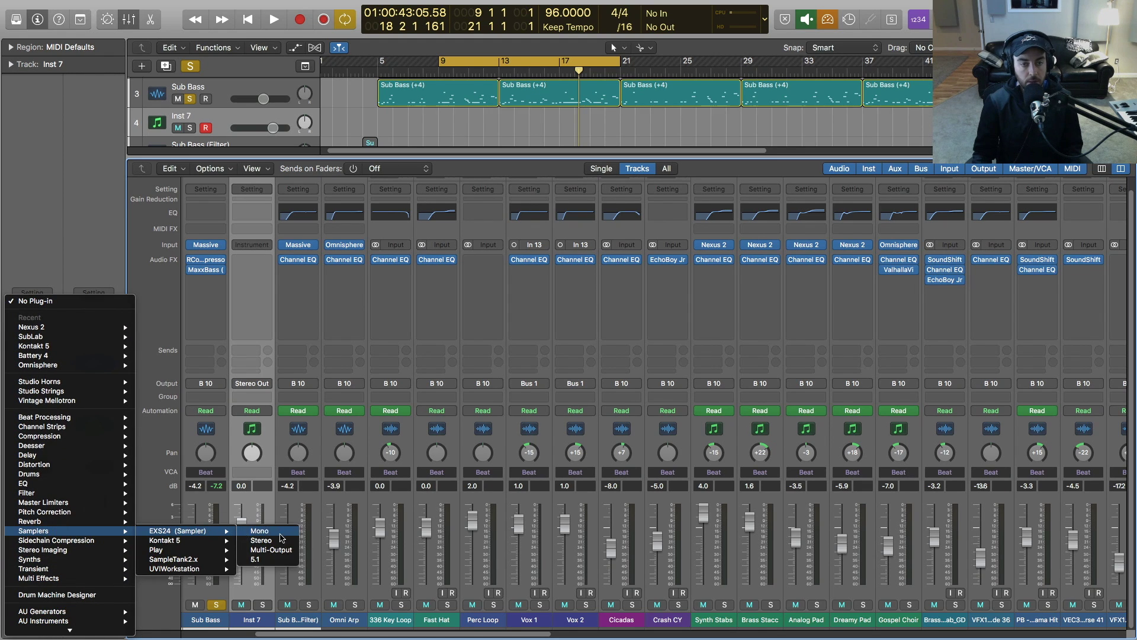
{"action": "left_click", "coordinate": [261, 540]}
{"action": "left_click_drag", "start_coordinate": [360, 18], "coordinate": [597, 115]}
{"action": "left_click", "coordinate": [640, 178]}
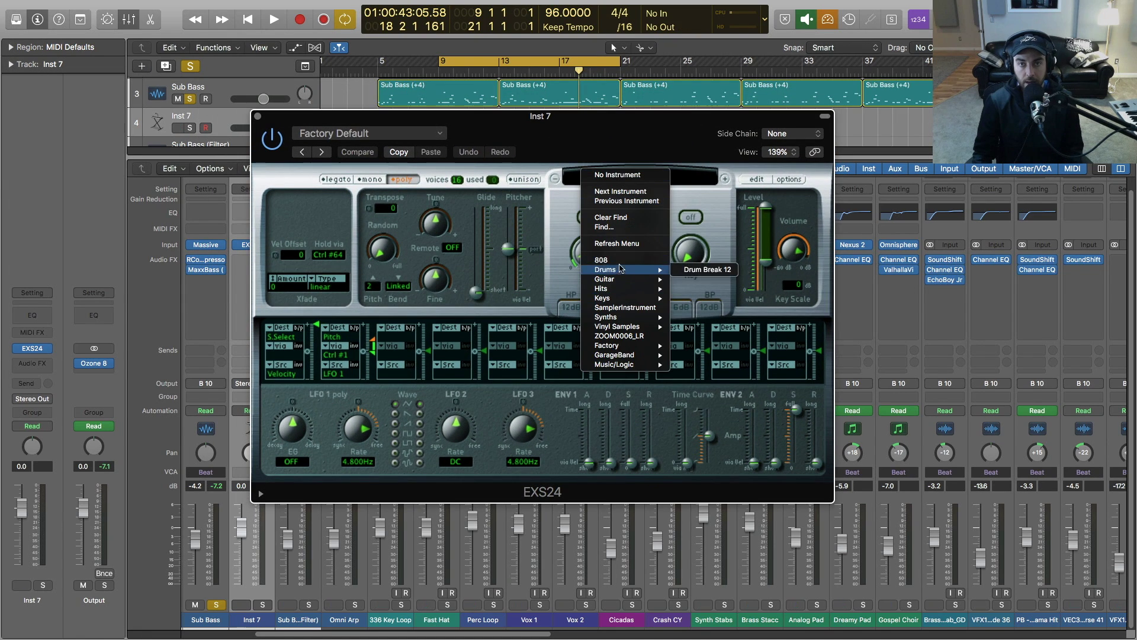
{"action": "left_click", "coordinate": [601, 260]}
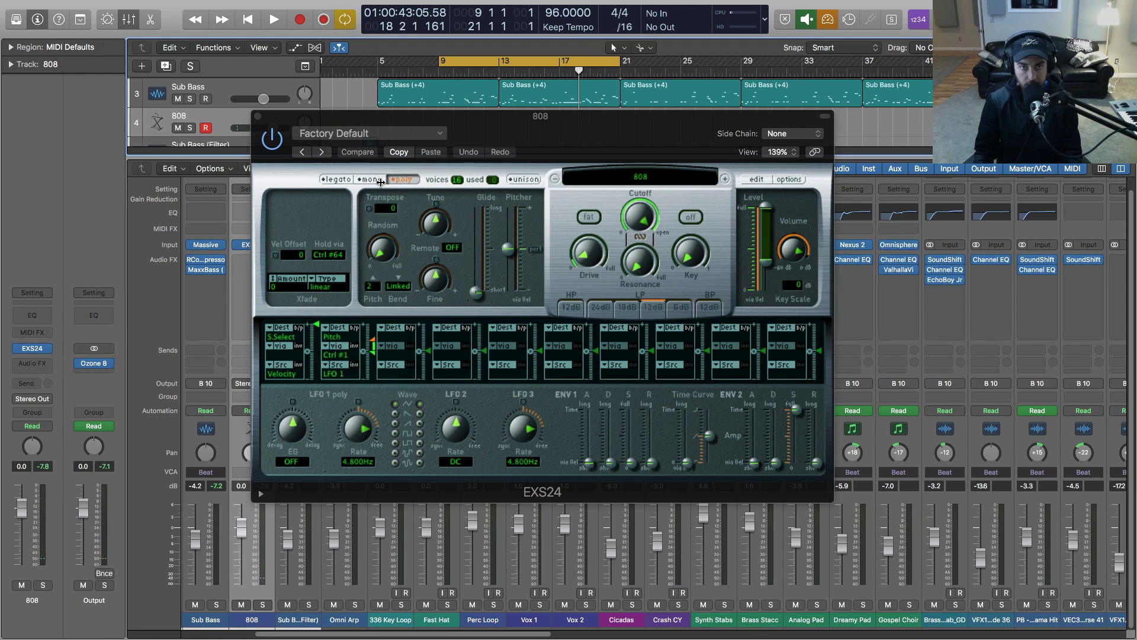
Step: Set the EXS24 to legato mode and raise its Glide amount to roughly a third
{"action": "left_click", "coordinate": [334, 179]}
{"action": "left_click", "coordinate": [374, 180]}
{"action": "left_click", "coordinate": [343, 181]}
{"action": "left_click_drag", "start_coordinate": [477, 293], "coordinate": [479, 268]}
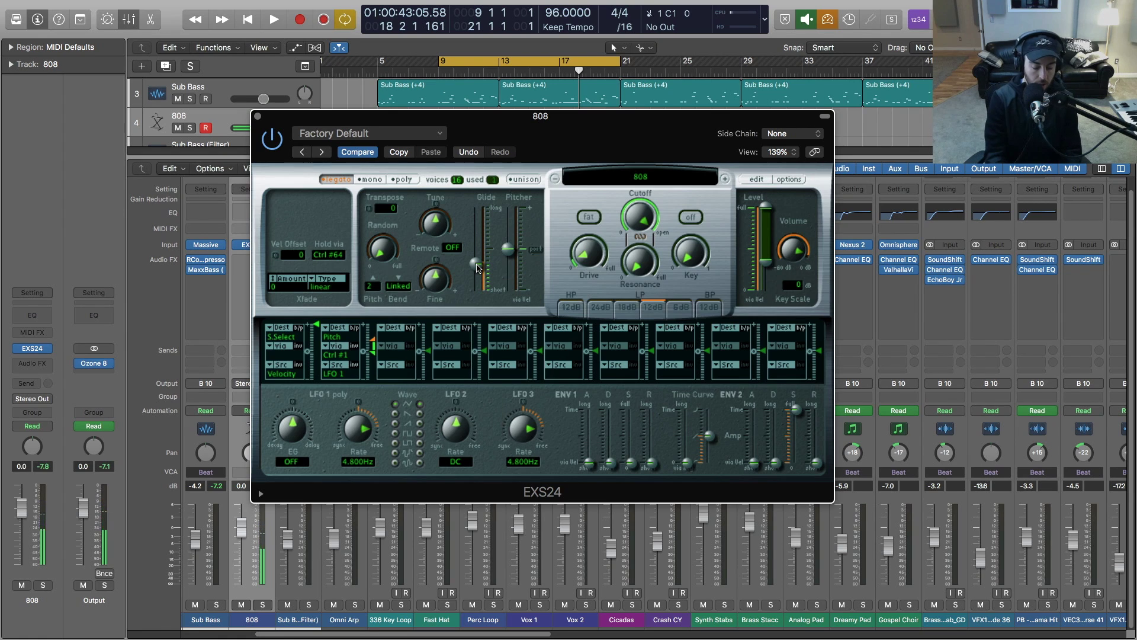
Step: Raise the 808 sampler's Glide to just under halfway, set its voice mode to mono, and close the plug-in window
{"action": "left_click_drag", "start_coordinate": [478, 268], "coordinate": [477, 259]}
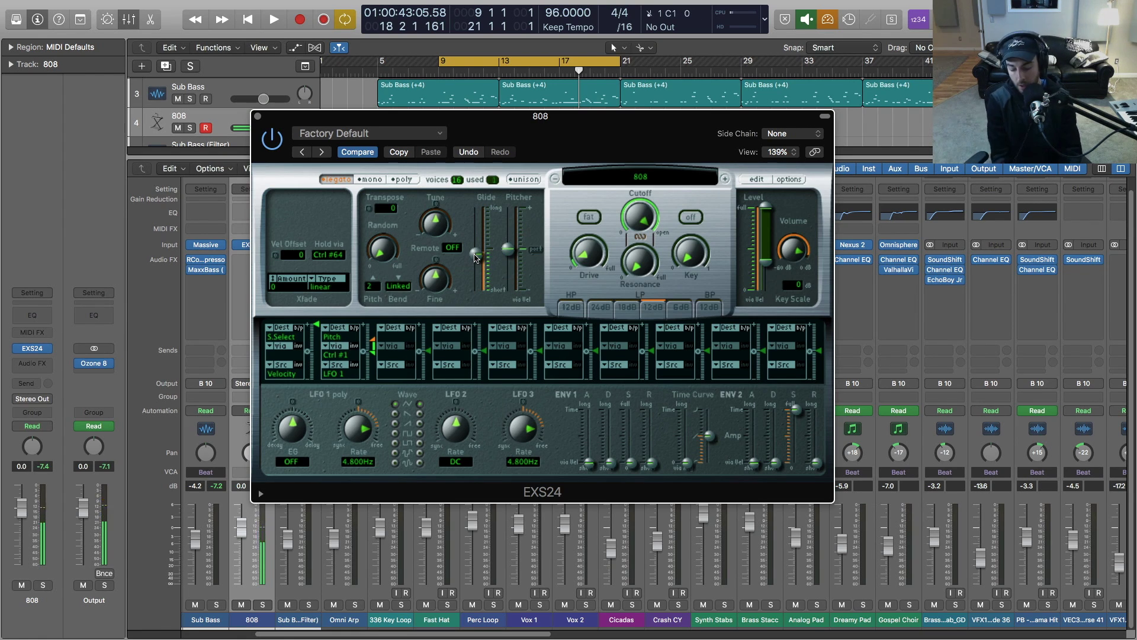
{"action": "left_click", "coordinate": [370, 179]}
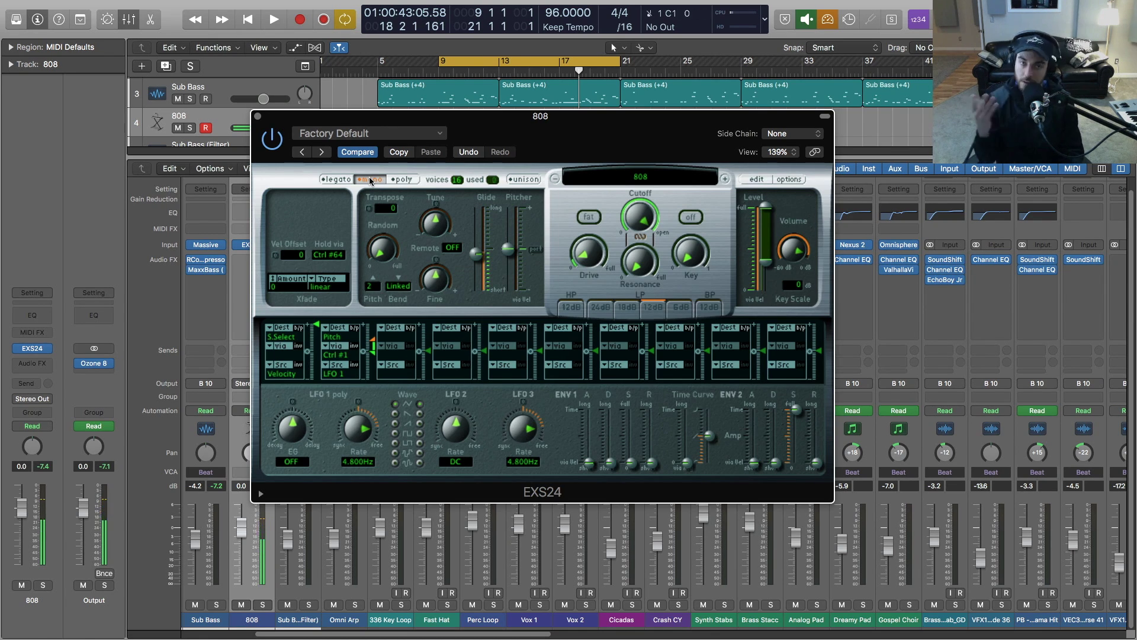
{"action": "left_click", "coordinate": [258, 117]}
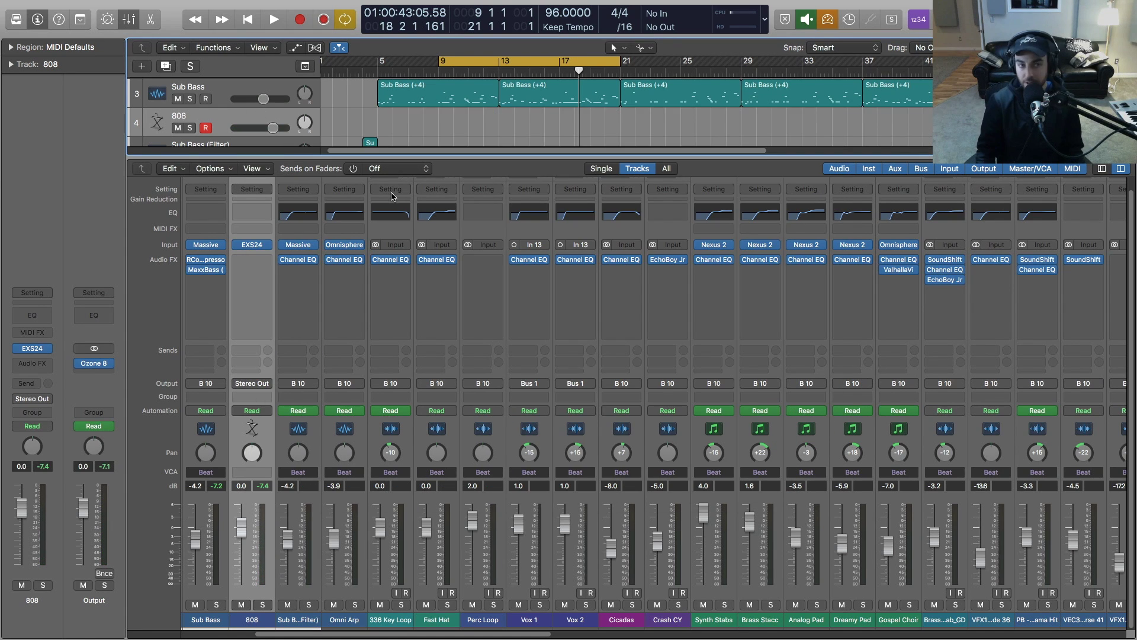
Step: Open the Sub Bass region starting at bar 13 in the Piano Roll and examine its notes through to the region's end
{"action": "left_click", "coordinate": [503, 74]}
{"action": "double_click", "coordinate": [530, 91]}
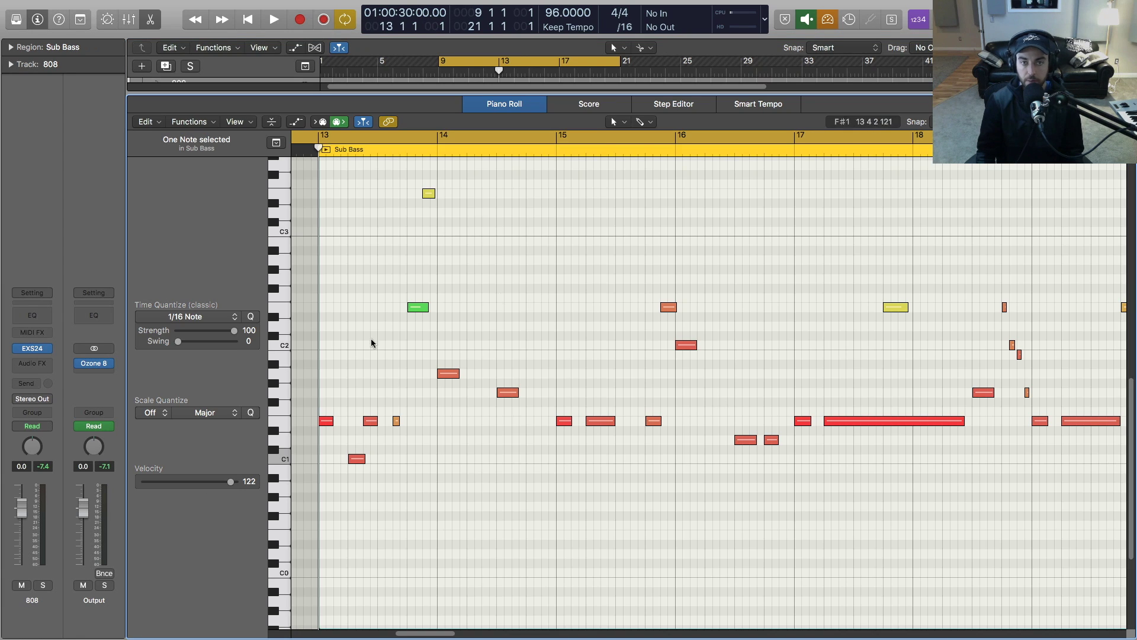
{"action": "scroll", "coordinate": [446, 314], "scroll_direction": "up", "scroll_amount": 3}
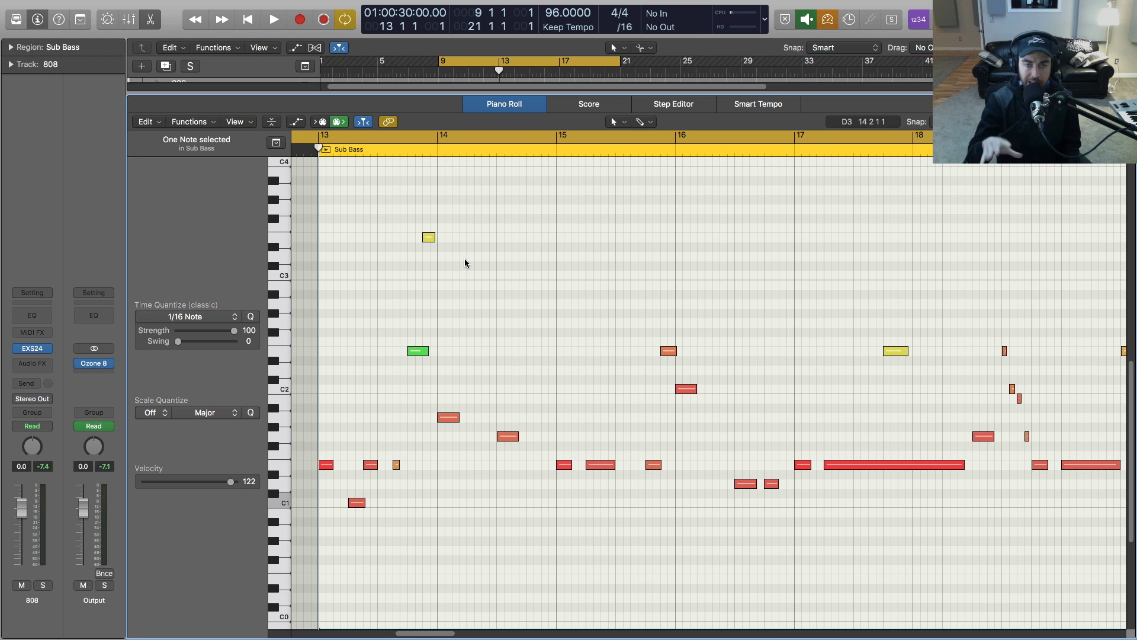
{"action": "scroll", "coordinate": [446, 625], "scroll_direction": "down", "scroll_amount": 4}
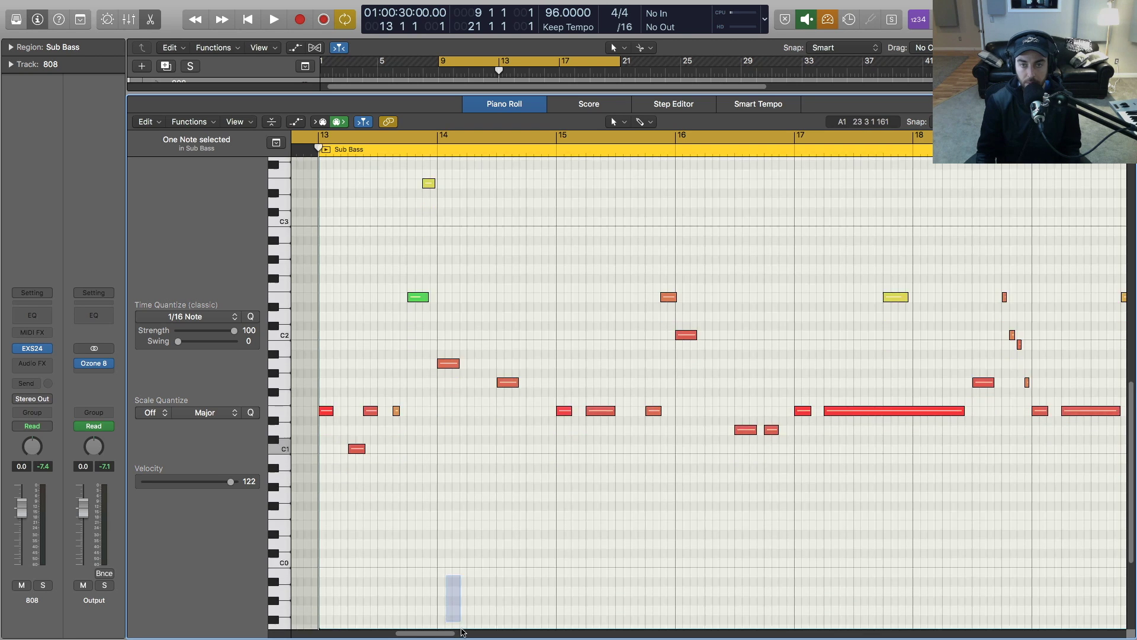
{"action": "scroll", "coordinate": [518, 517], "scroll_direction": "right", "scroll_amount": 5}
{"action": "scroll", "coordinate": [519, 516], "scroll_direction": "up", "scroll_amount": 3}
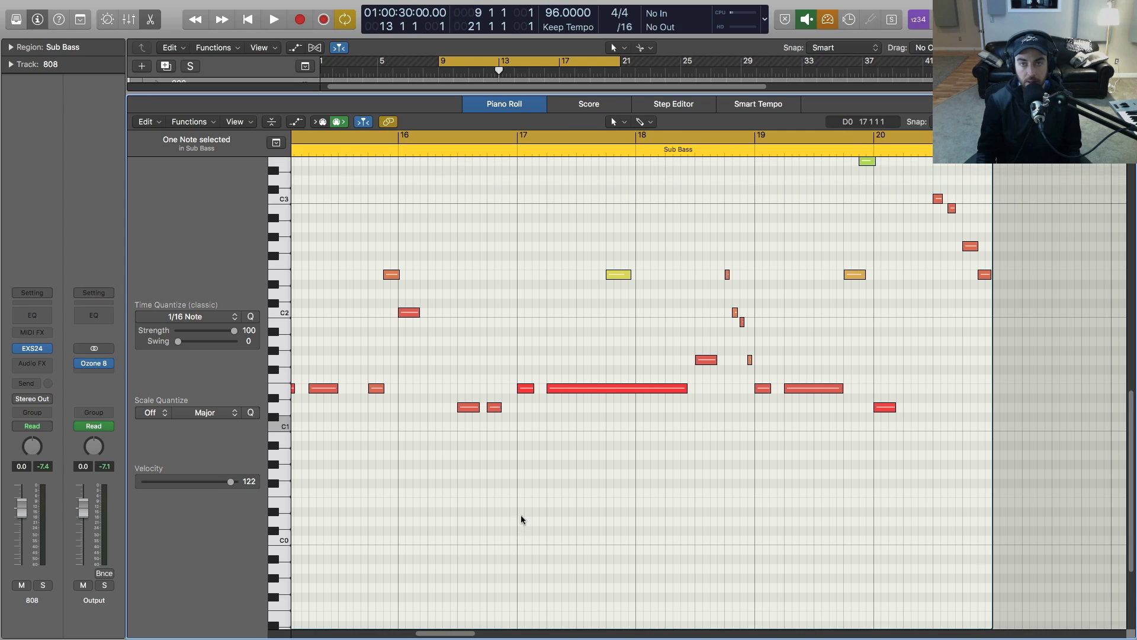
{"action": "scroll", "coordinate": [522, 518], "scroll_direction": "up", "scroll_amount": 1}
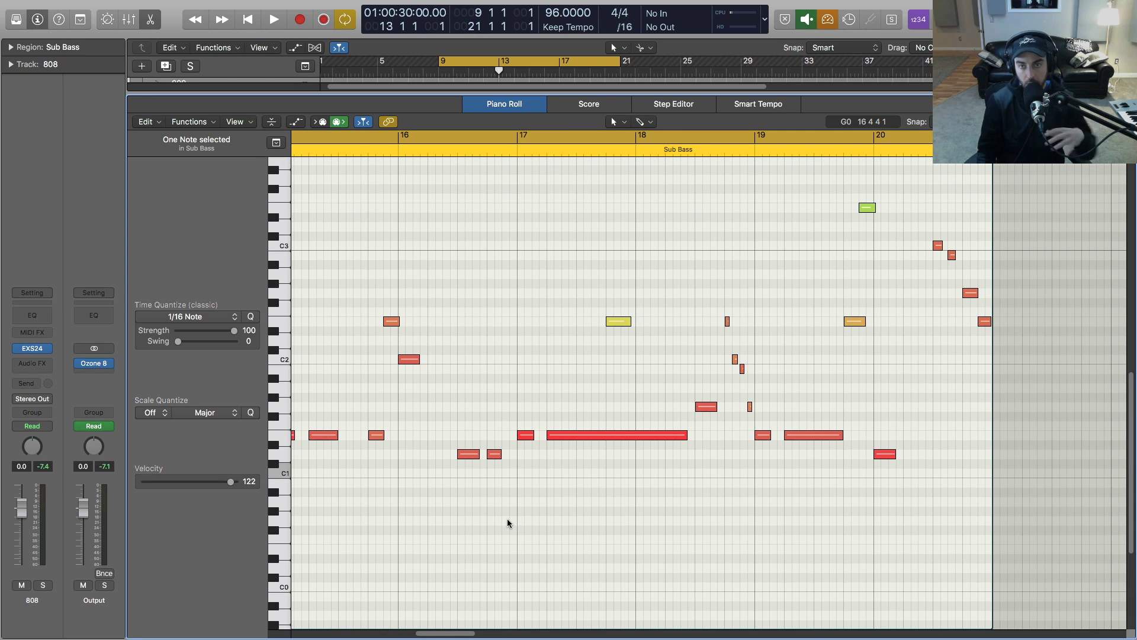